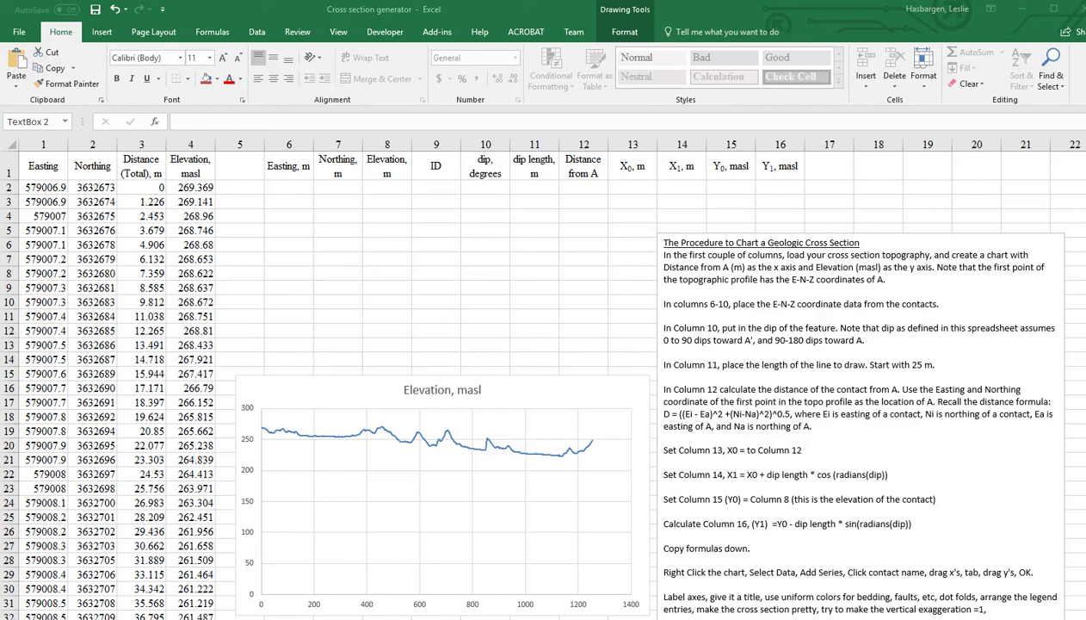
# Copy A2:D10 (X, Y, ELEV, LABEL) from the CsN contact ENZ workbook and paste it at F2.
pyautogui.hotkey('alt', 'Tab')
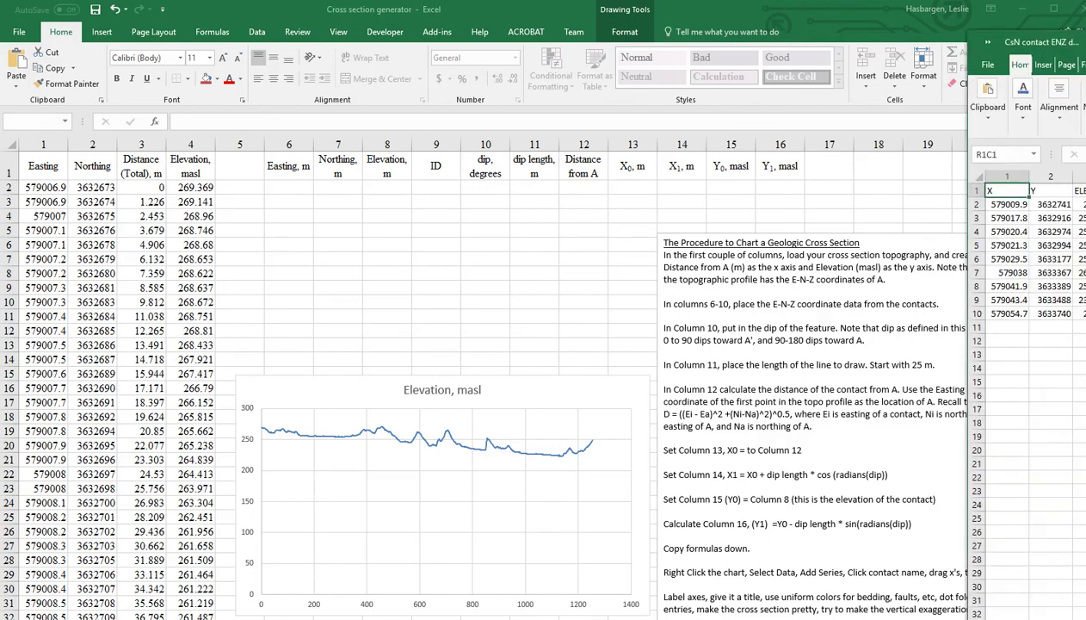
pyautogui.hotkey('alt', 'Tab')
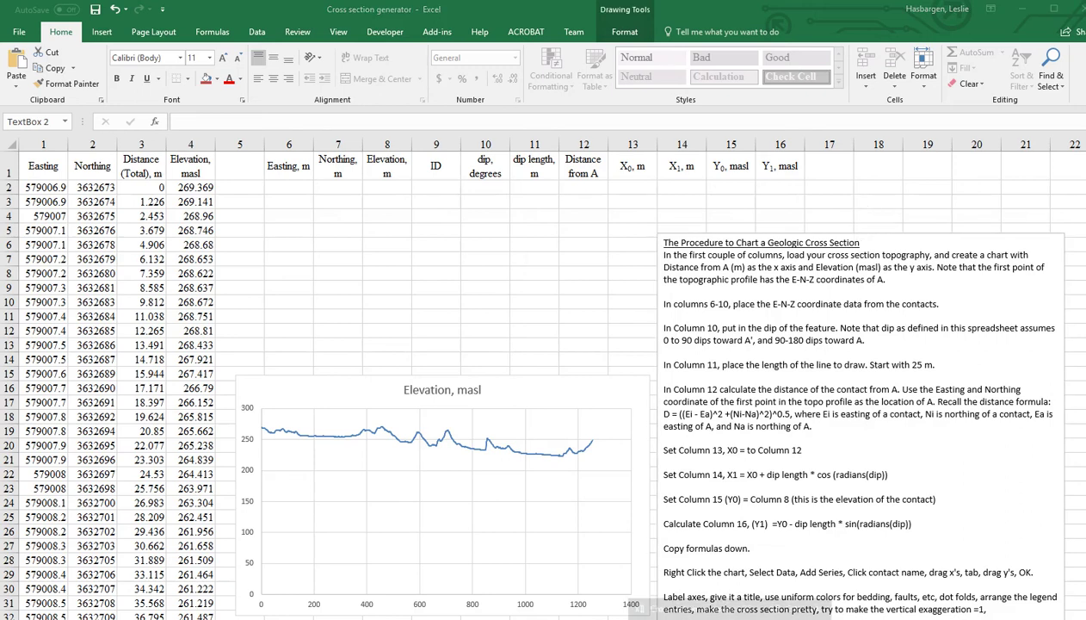
pyautogui.click(785, 601)
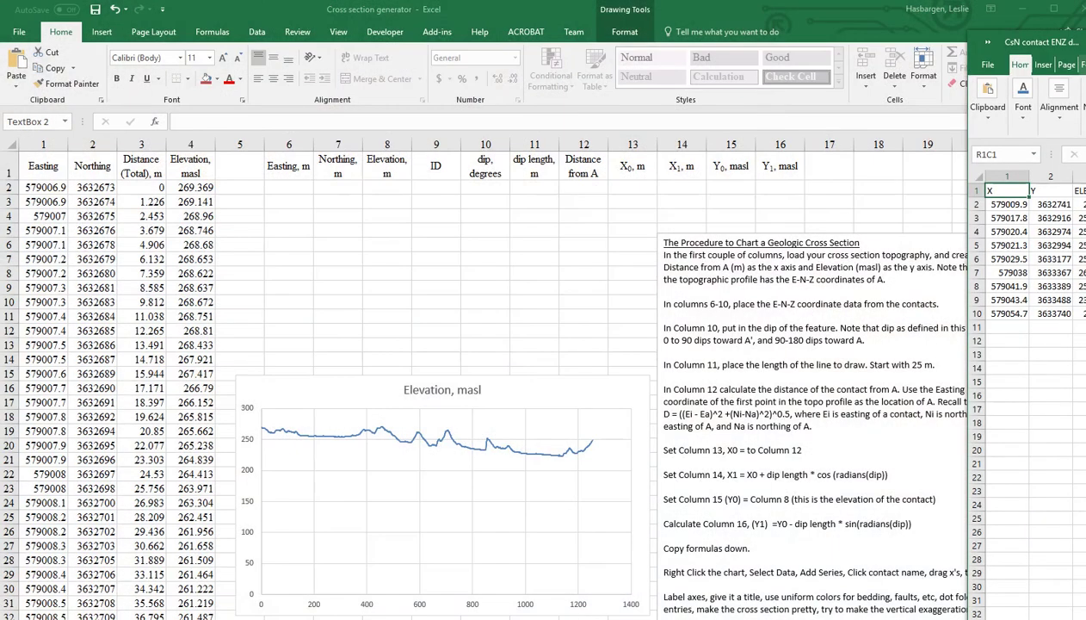
pyautogui.moveTo(1076, 43); pyautogui.dragTo(828, 46)
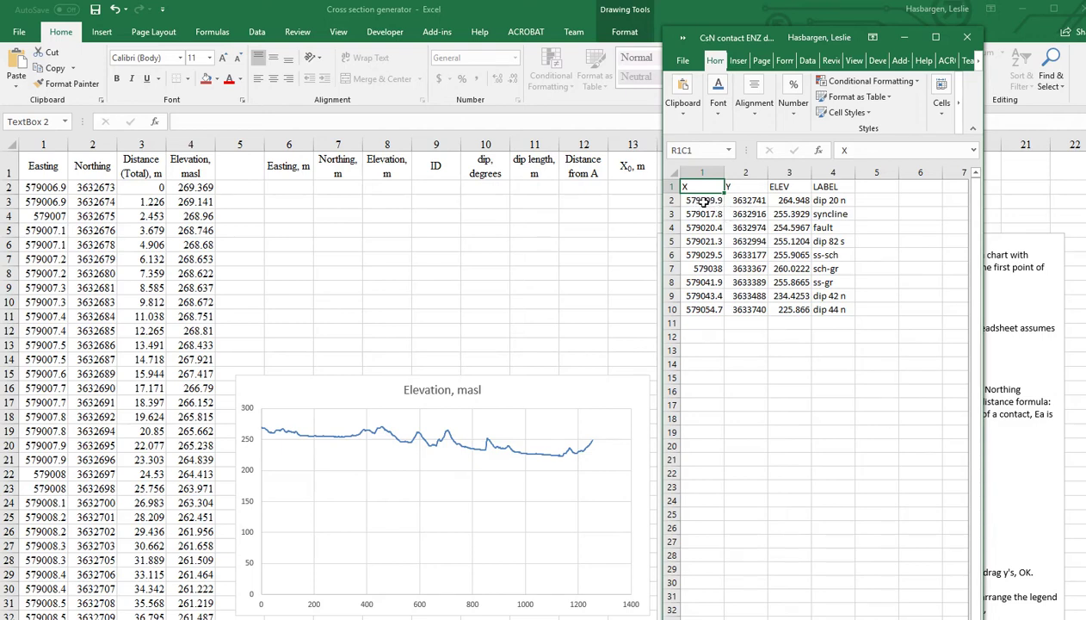
pyautogui.moveTo(703, 199); pyautogui.dragTo(828, 312)
pyautogui.hotkey('ctrl', 'c')
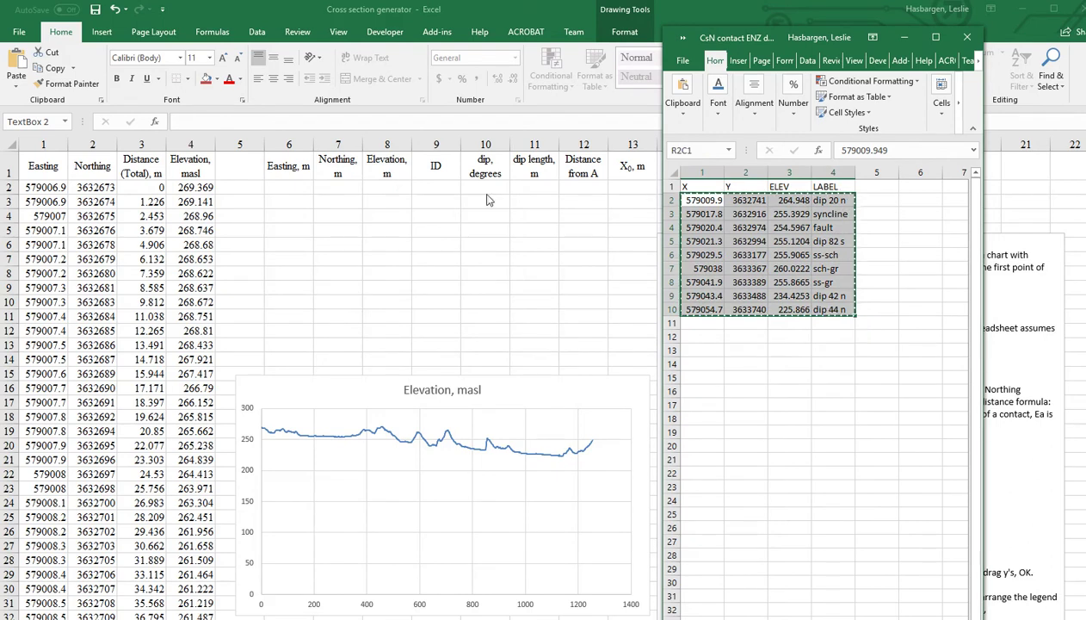
pyautogui.click(293, 183)
pyautogui.click(295, 192)
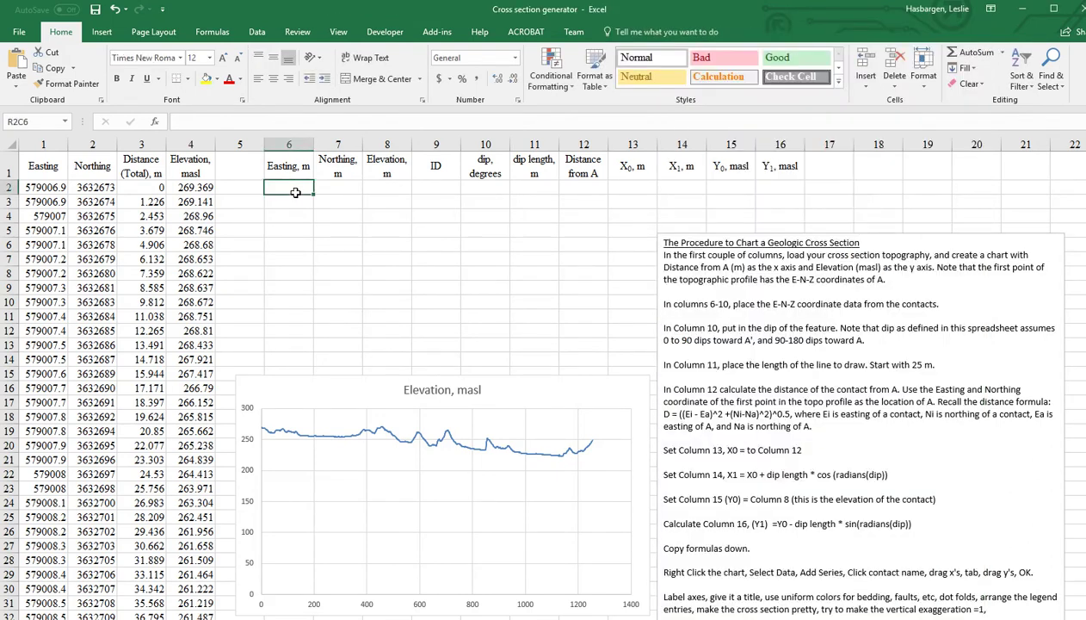
pyautogui.hotkey('ctrl', 'v')
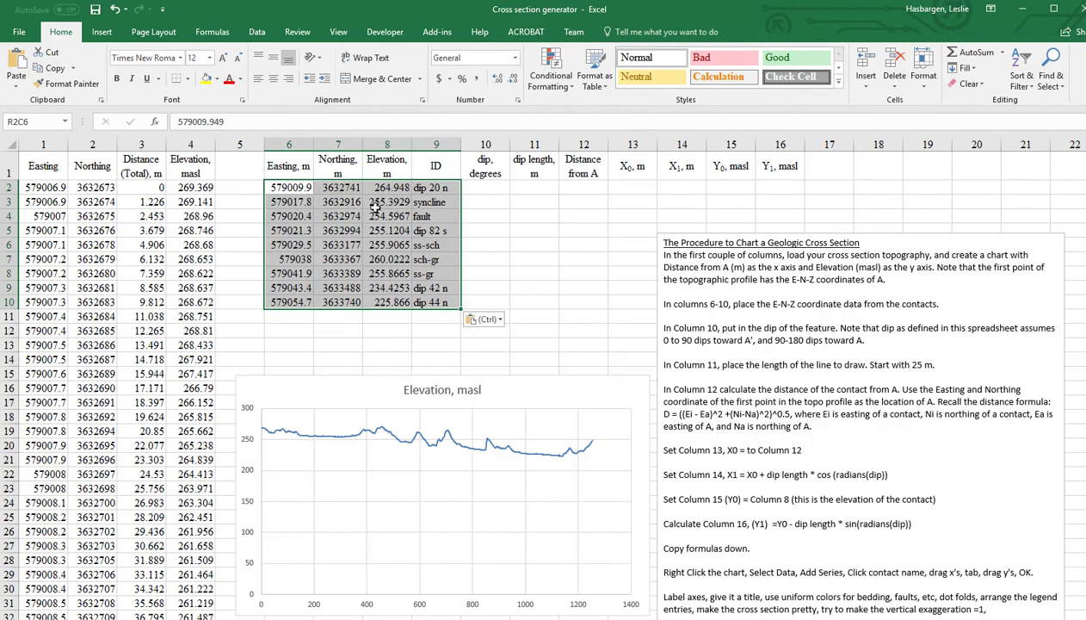
pyautogui.click(493, 188)
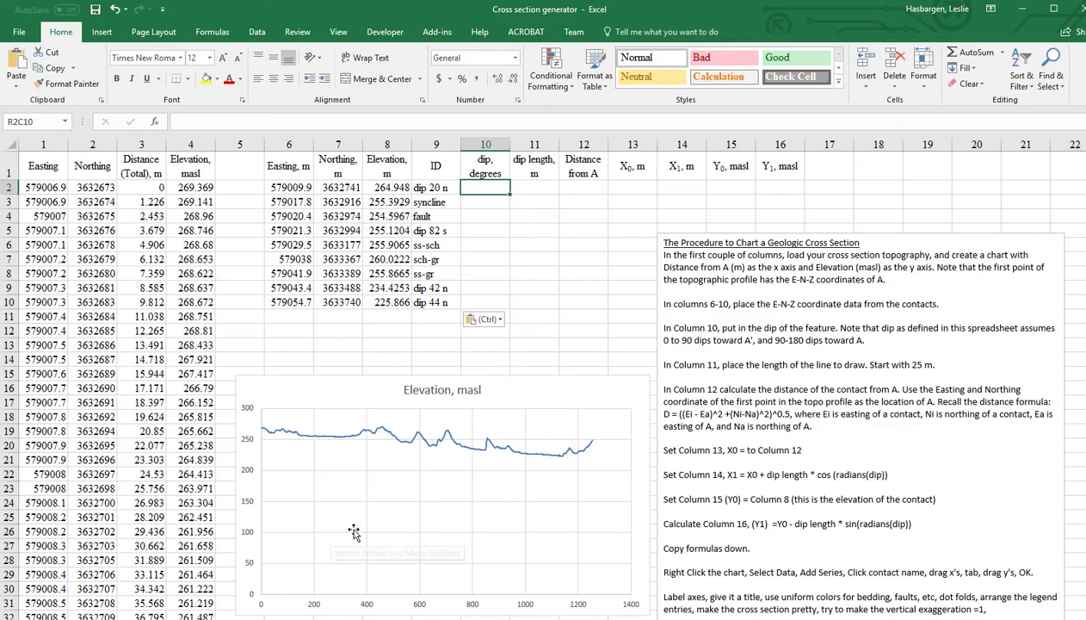
# Enter dips of 20, 90, 90 and 82 degrees for the first four contacts.
pyautogui.moveTo(427, 443)
pyautogui.moveTo(288, 437)
pyautogui.write('20')
pyautogui.press('Return')
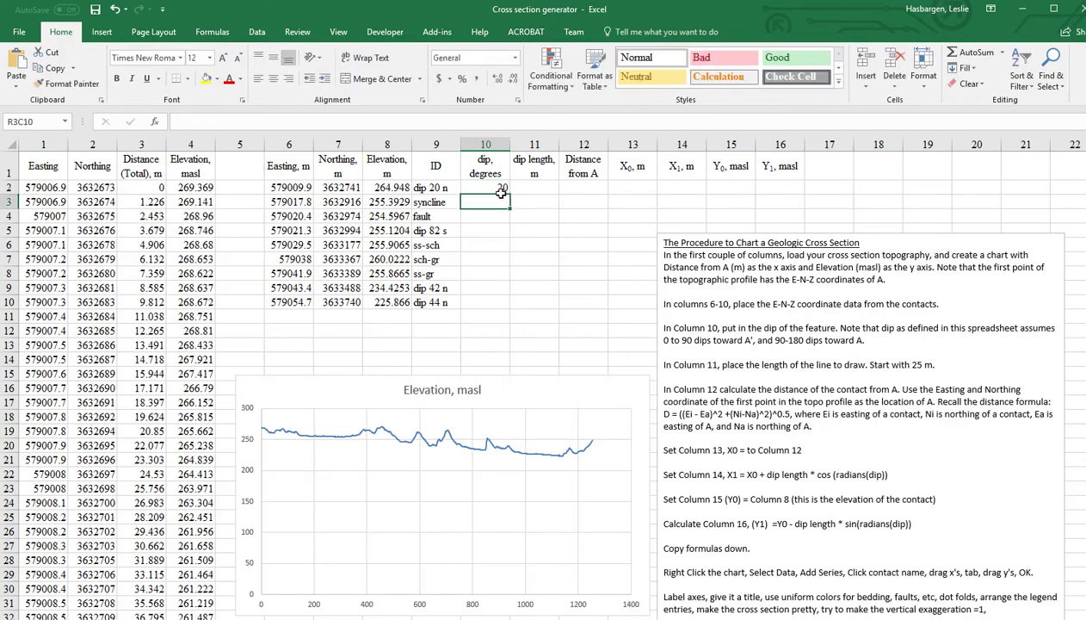
pyautogui.write('90')
pyautogui.press('Return')
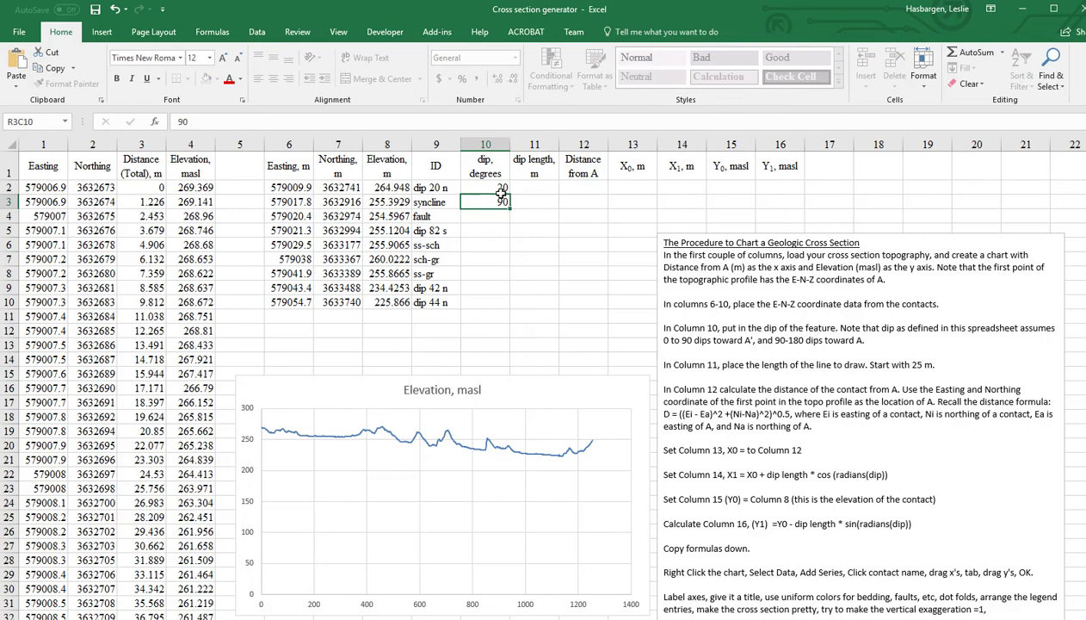
pyautogui.write('90')
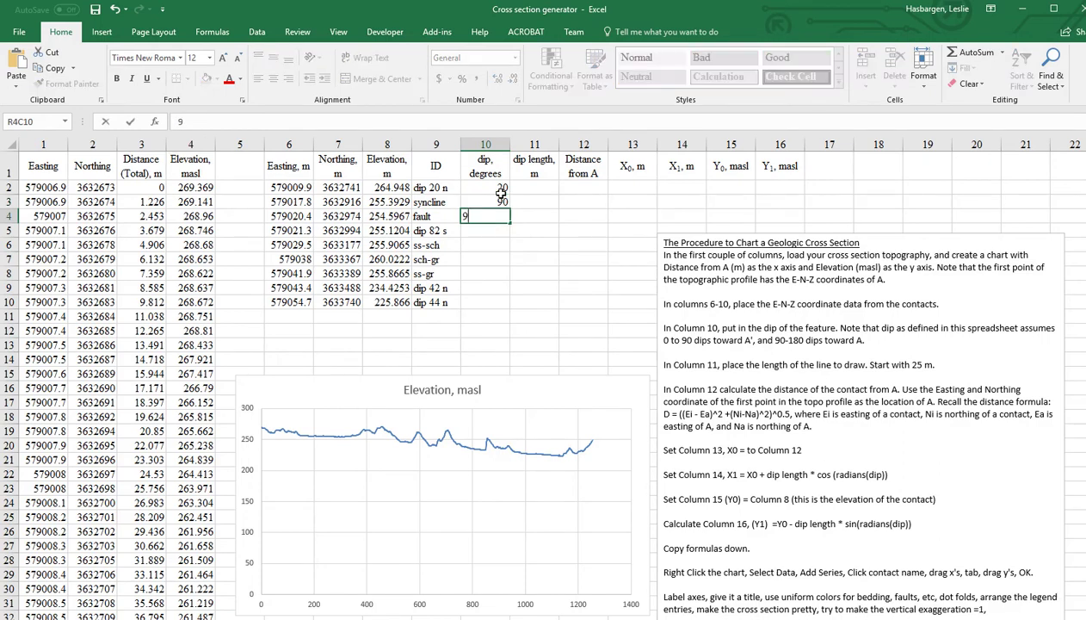
pyautogui.press('Return')
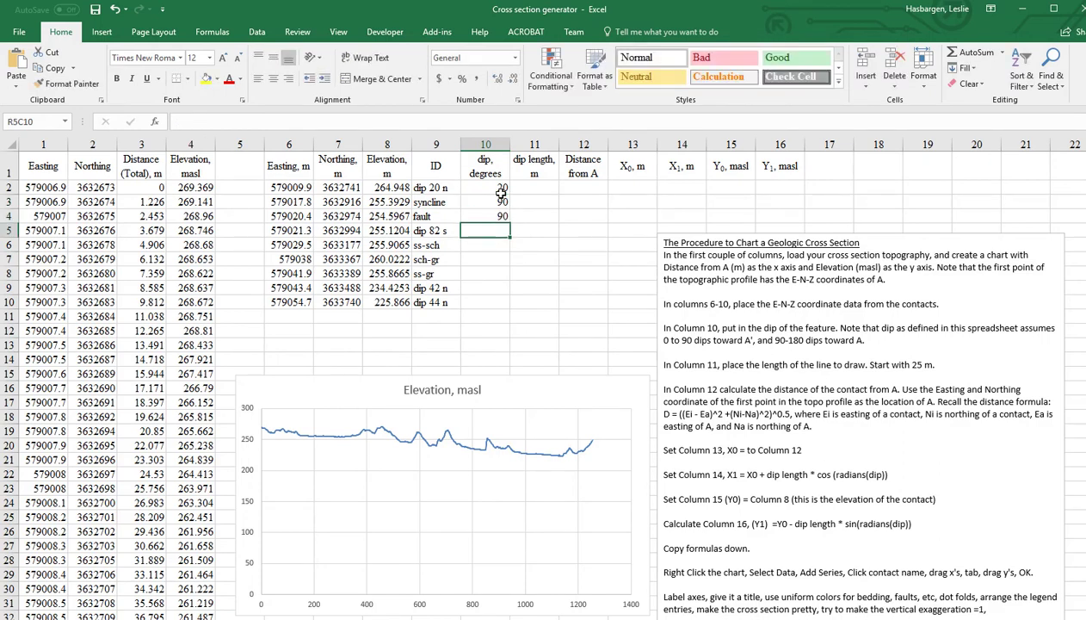
pyautogui.write('82')
pyautogui.press('Return')
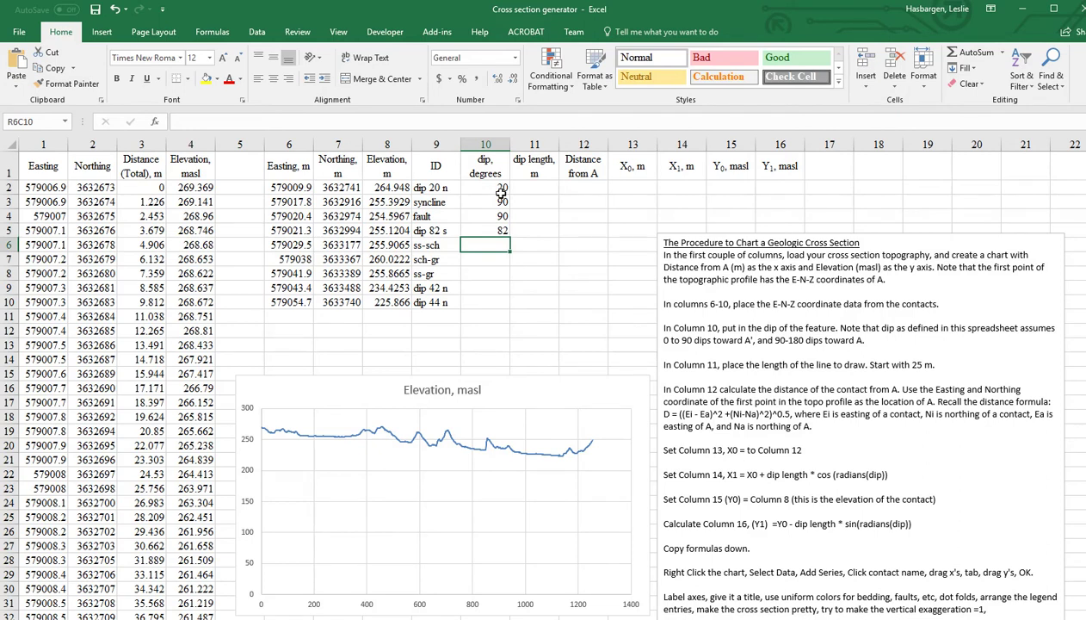
# Enter 42 degree dips for the last two contacts, starting at dip 42 n.
pyautogui.press('Down')
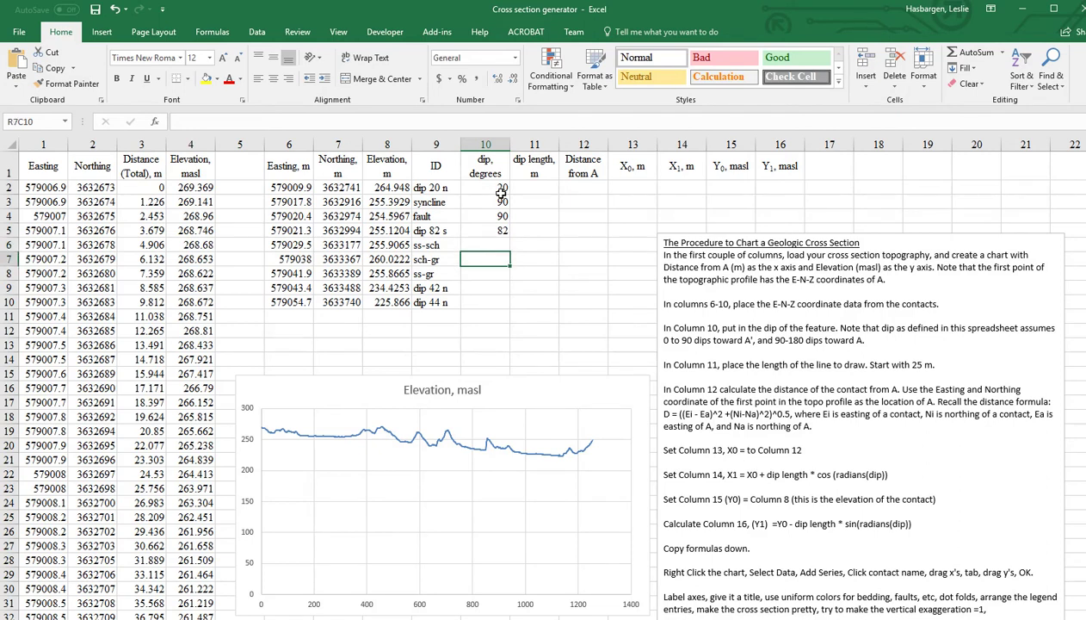
pyautogui.press('Down')
pyautogui.press('Down')
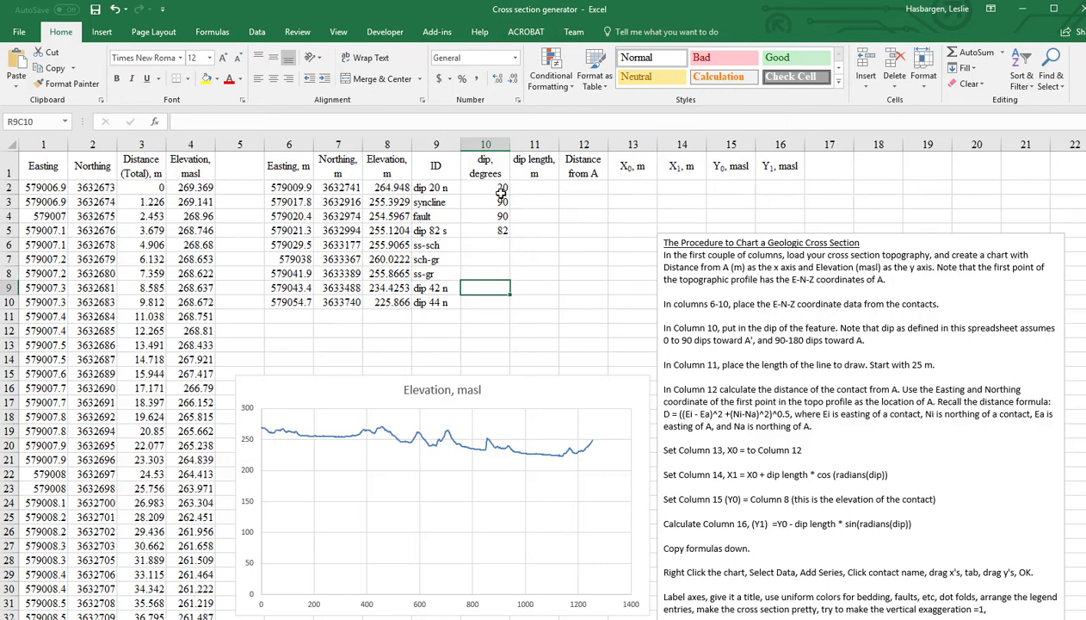
pyautogui.write('42')
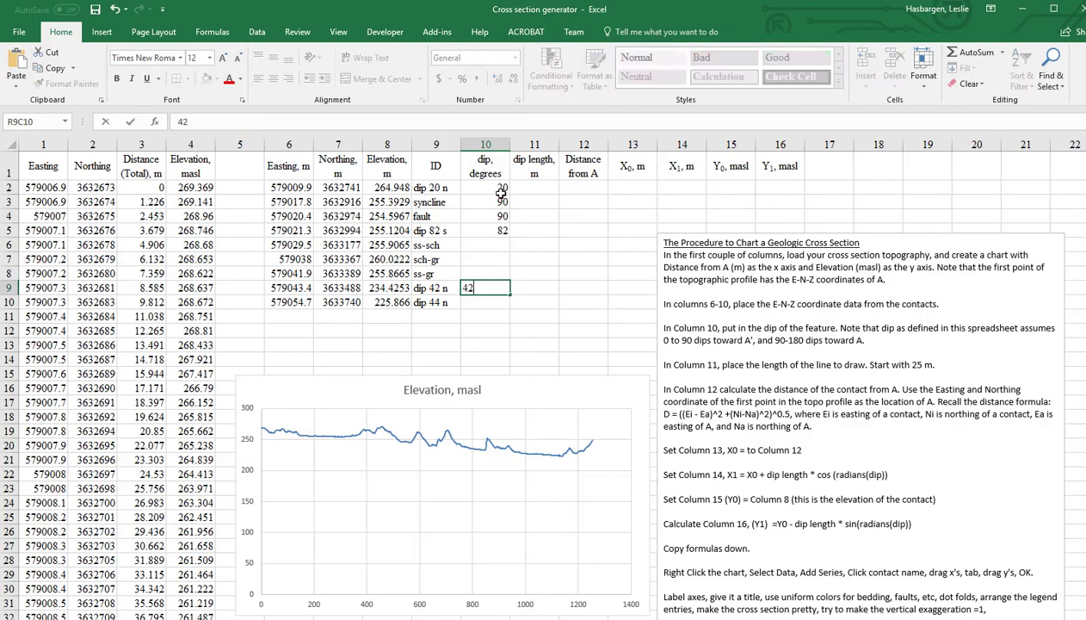
pyautogui.press('Return')
pyautogui.write('42')
pyautogui.press('Up')
pyautogui.press('Up')
pyautogui.press('Up')
pyautogui.press('Up')
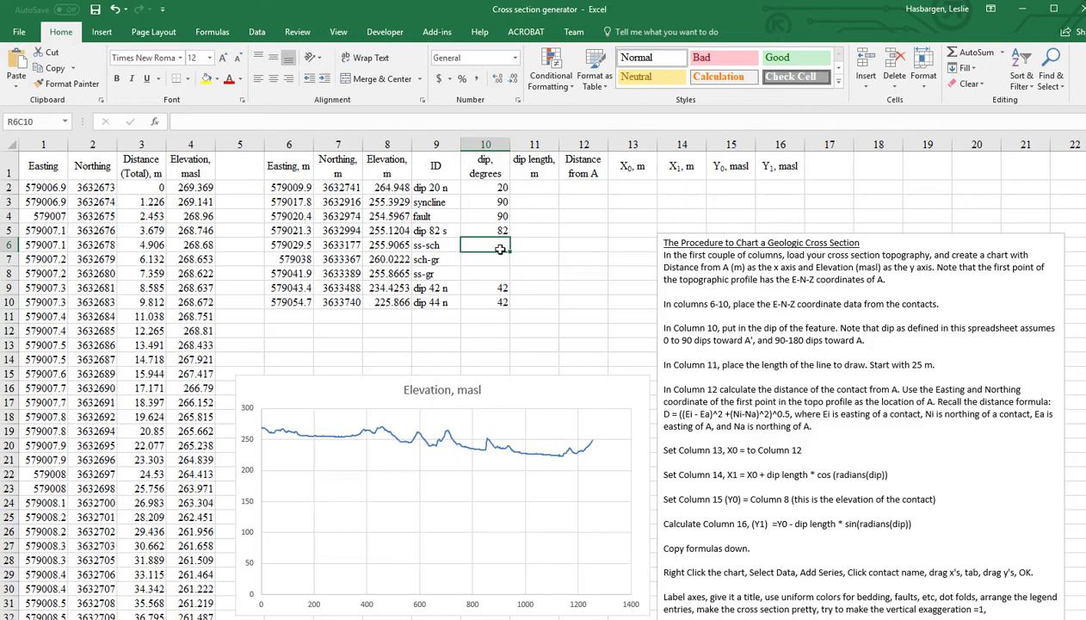
# Fill the skipped ss-sch, sch-gr and ss-gr rows with 45 degree dips.
pyautogui.write('45')
pyautogui.press('Return')
pyautogui.write('45')
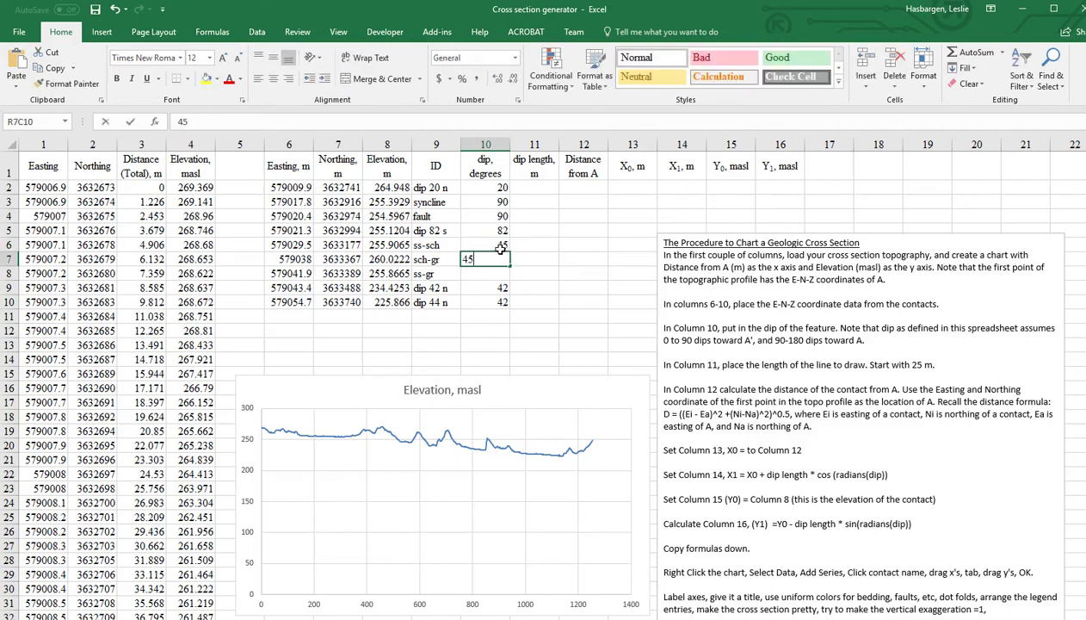
pyautogui.press('Return')
pyautogui.write('45')
pyautogui.press('Return')
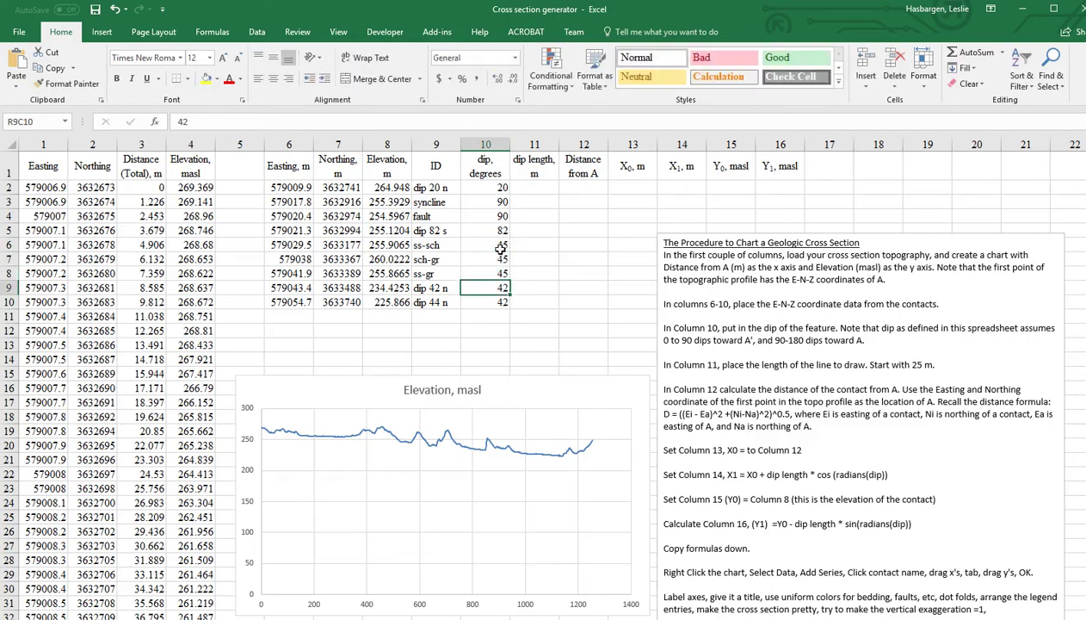
pyautogui.click(553, 193)
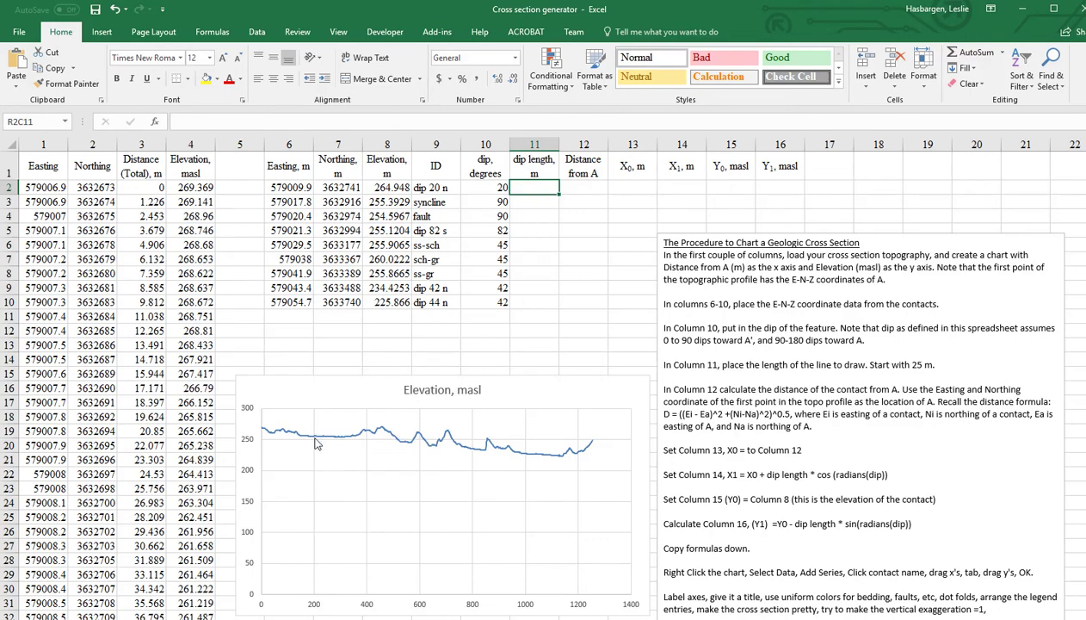
# Enter 100 in K2 and fill it down K2:K10 as every contact's dip length.
pyautogui.moveTo(324, 443)
pyautogui.write('100')
pyautogui.press('Return')
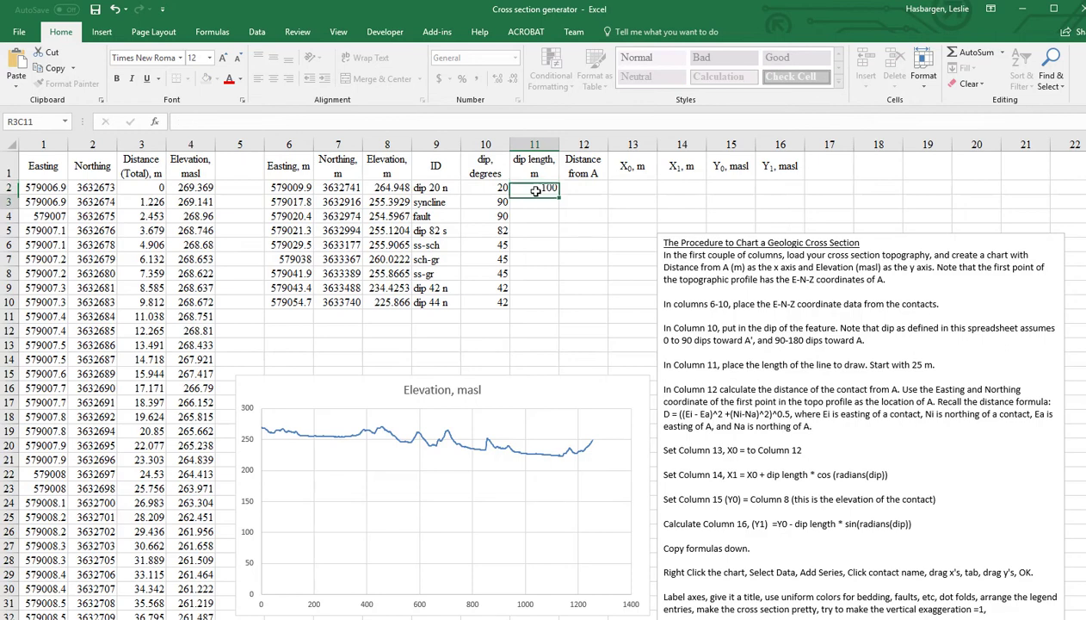
pyautogui.press('Up')
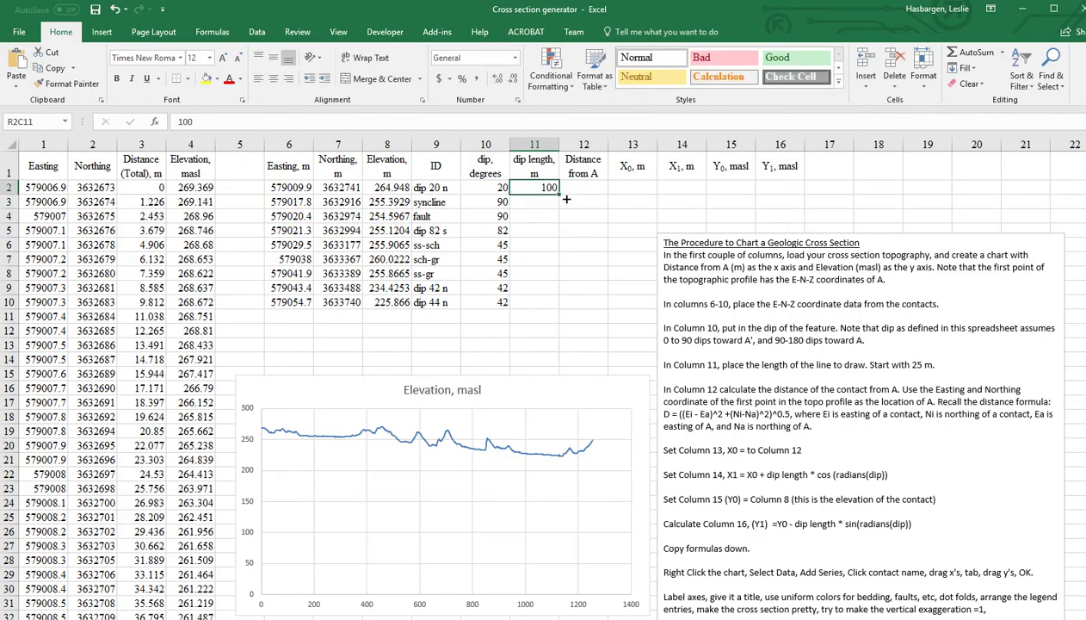
pyautogui.doubleClick(563, 197)
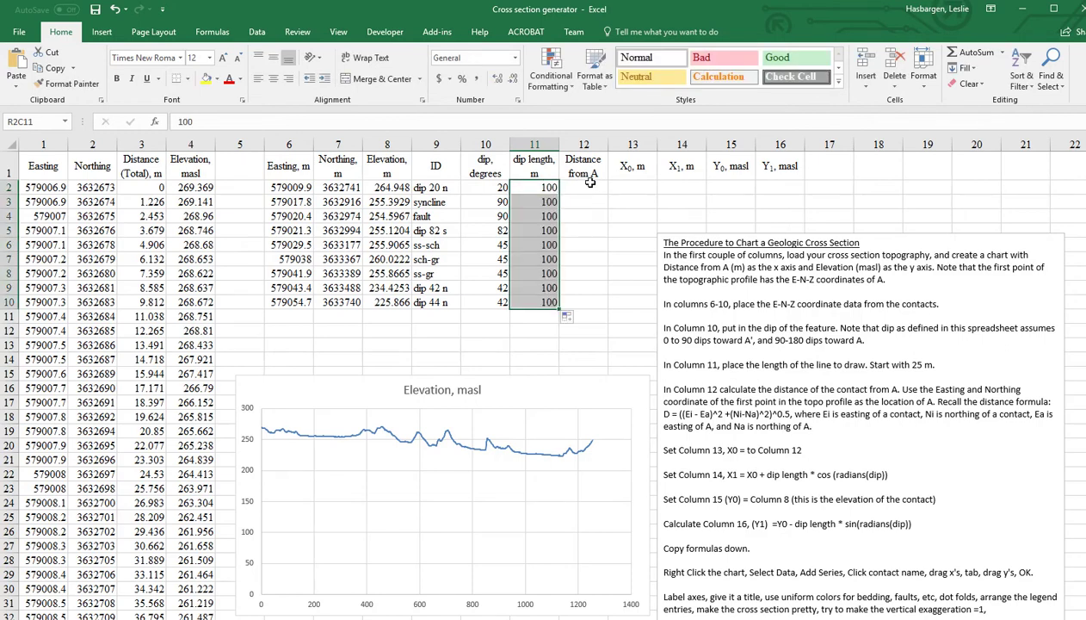
pyautogui.click(585, 189)
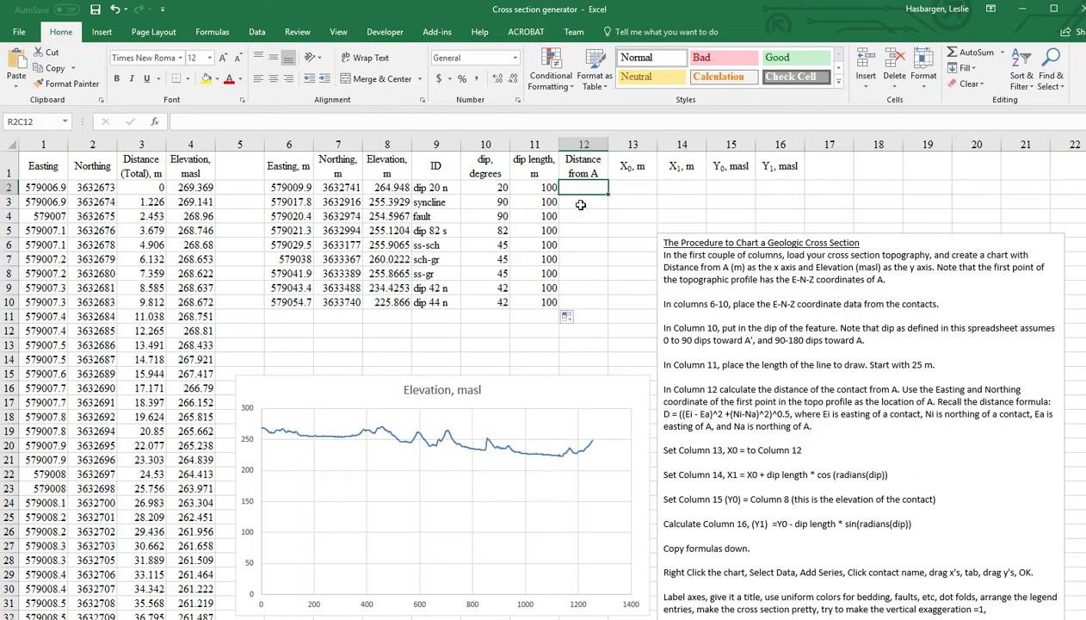
# Enter the distance formula =((RC[-6]-R2C1)^2+(RC[-5]-R2C2)^2)^0.5 in L2.
pyautogui.write('=((')
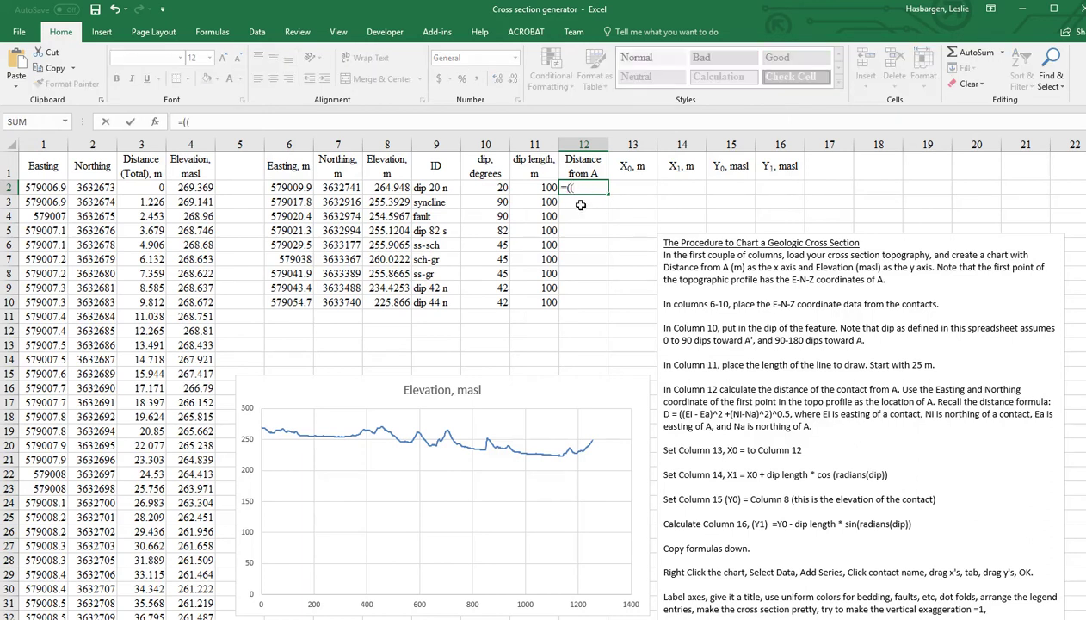
pyautogui.click(299, 190)
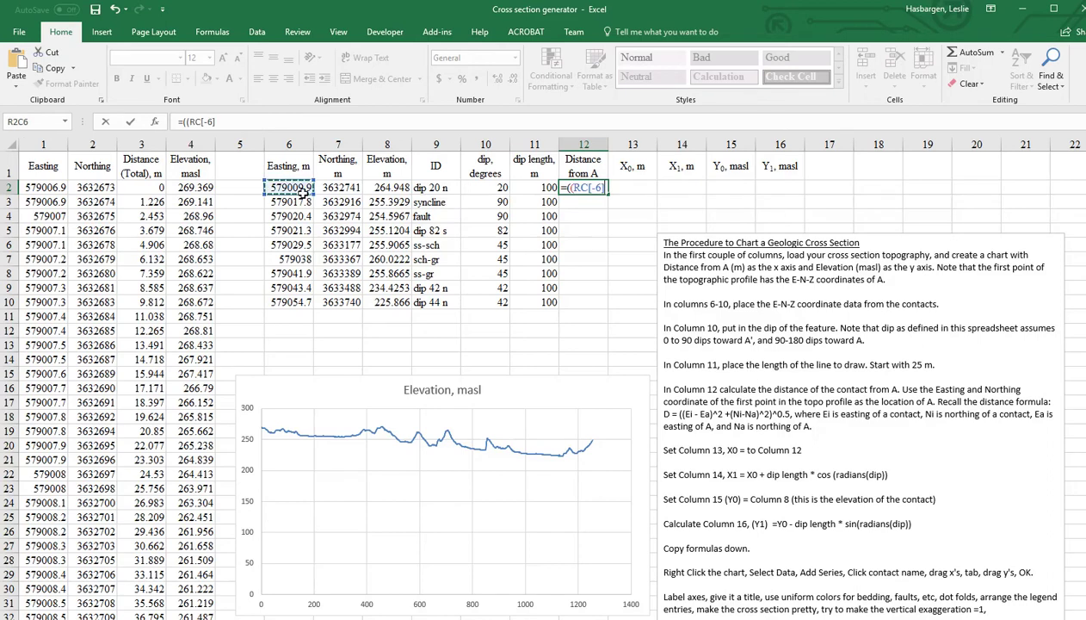
pyautogui.write('-')
pyautogui.write('r2c1)^2+')
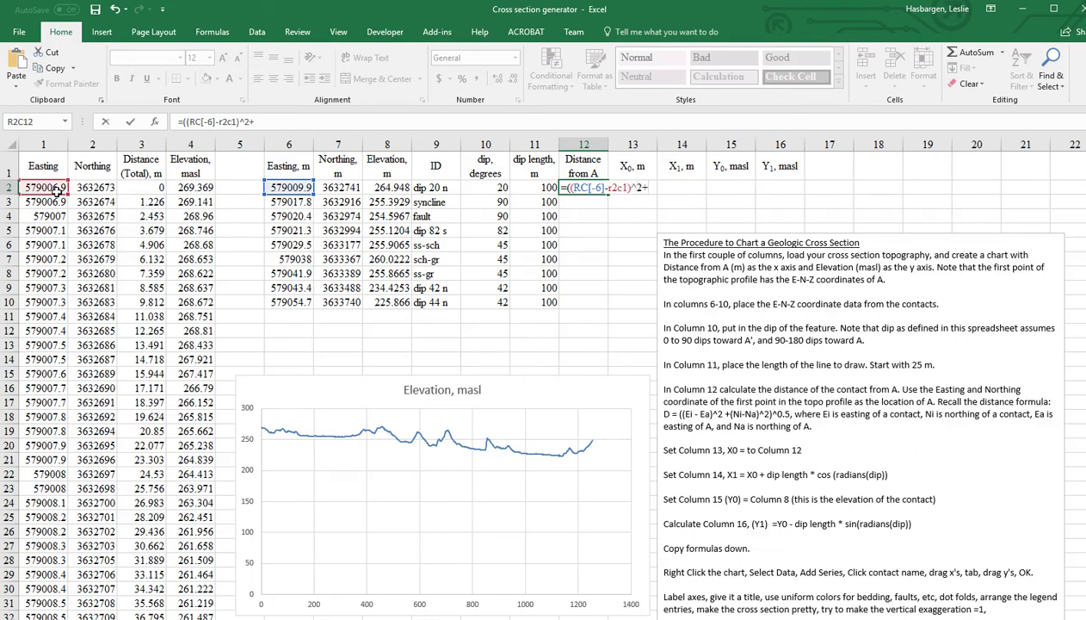
pyautogui.write('(')
pyautogui.click(340, 189)
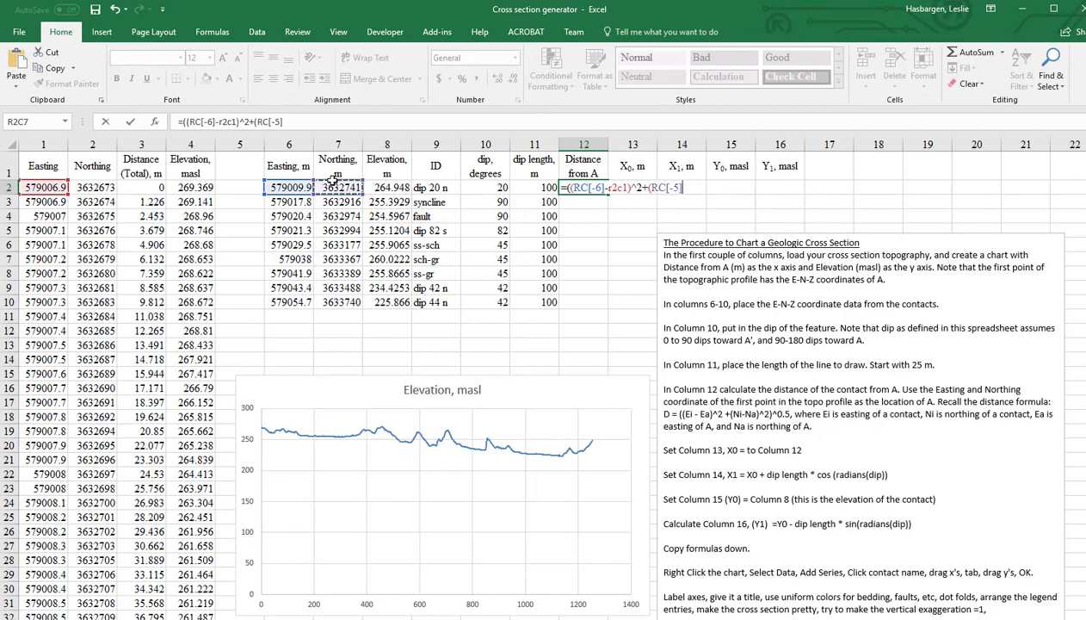
pyautogui.write('-')
pyautogui.click(103, 191)
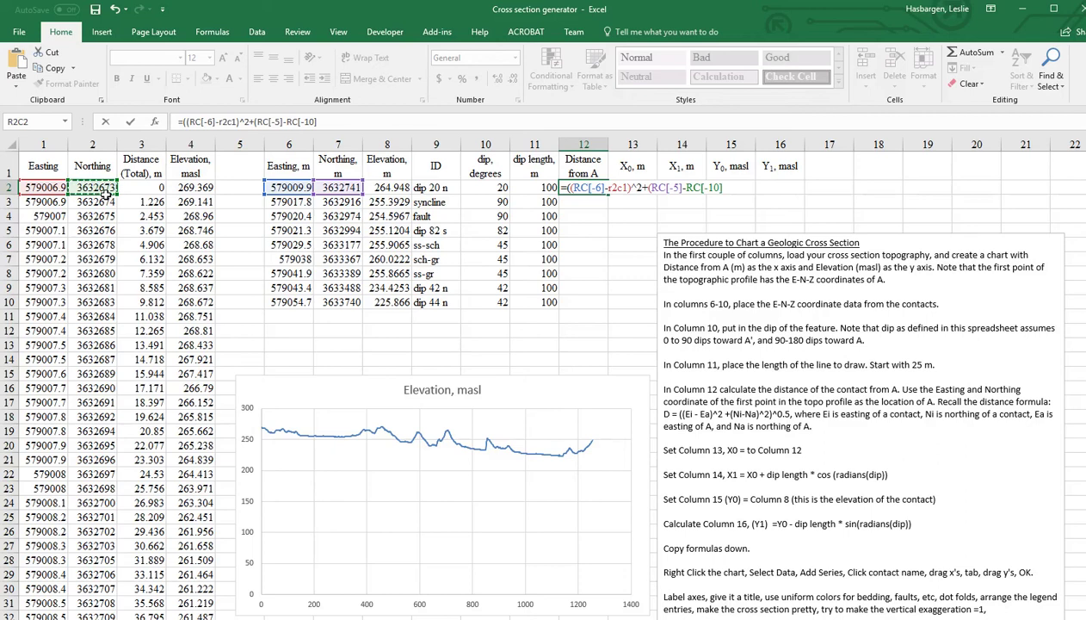
pyautogui.press('BackSpace')
pyautogui.press('BackSpace')
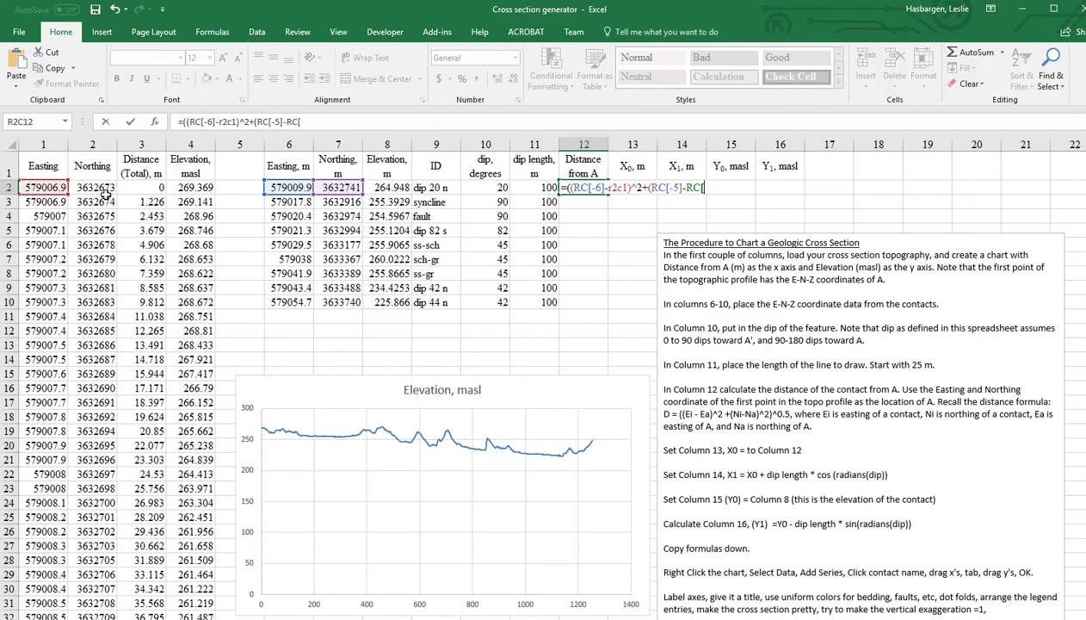
pyautogui.press('BackSpace')
pyautogui.press('BackSpace')
pyautogui.press('BackSpace')
pyautogui.write('r2c2')
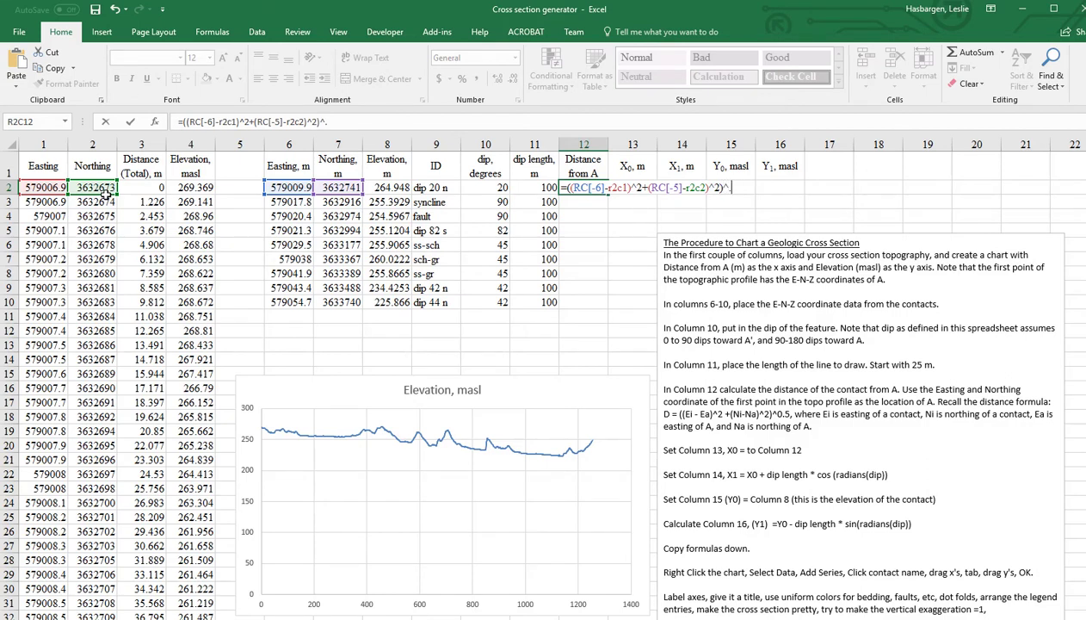
pyautogui.write(')^2)^.5')
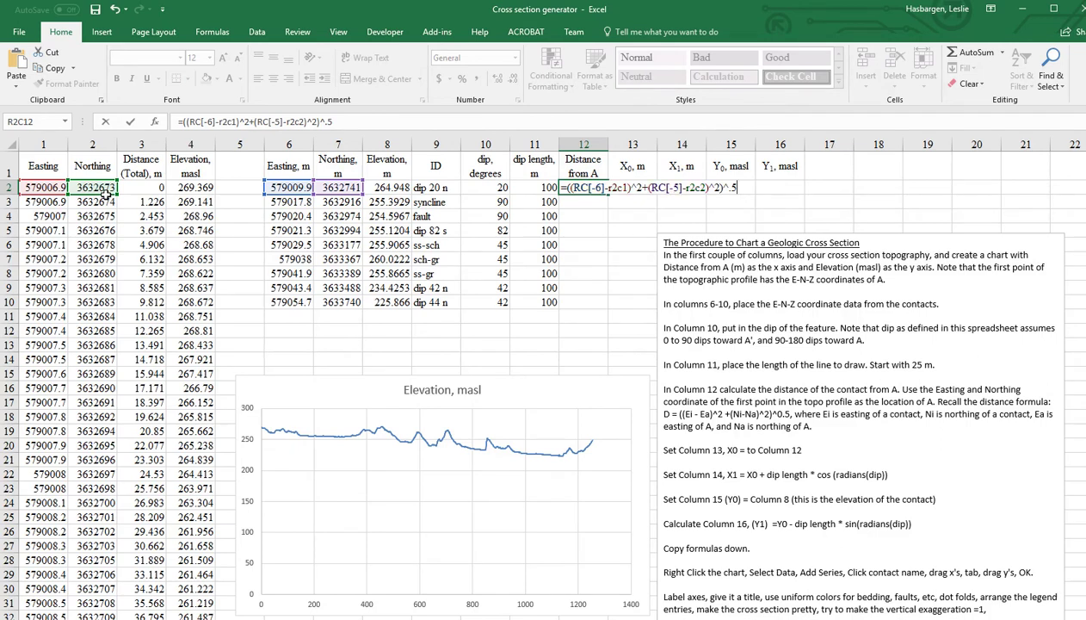
pyautogui.press('Return')
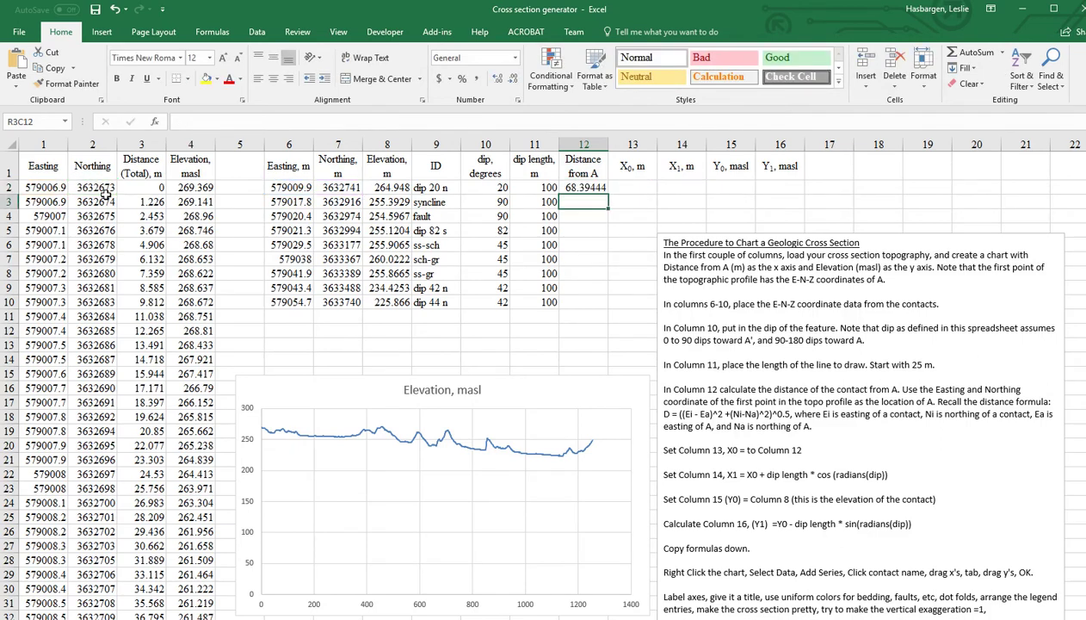
# Round the distance to whole metres and copy the formula down to row 10.
pyautogui.click(586, 186)
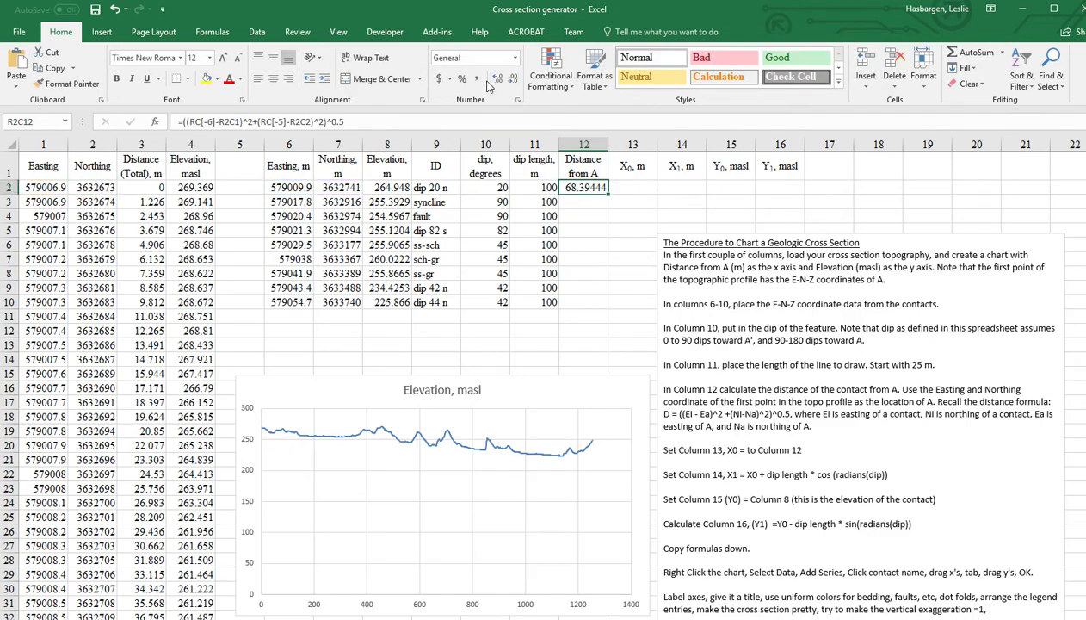
pyautogui.click(514, 79)
pyautogui.click(514, 79)
pyautogui.click(514, 79)
pyautogui.click(514, 79)
pyautogui.click(514, 79)
pyautogui.moveTo(607, 194); pyautogui.dragTo(593, 305)
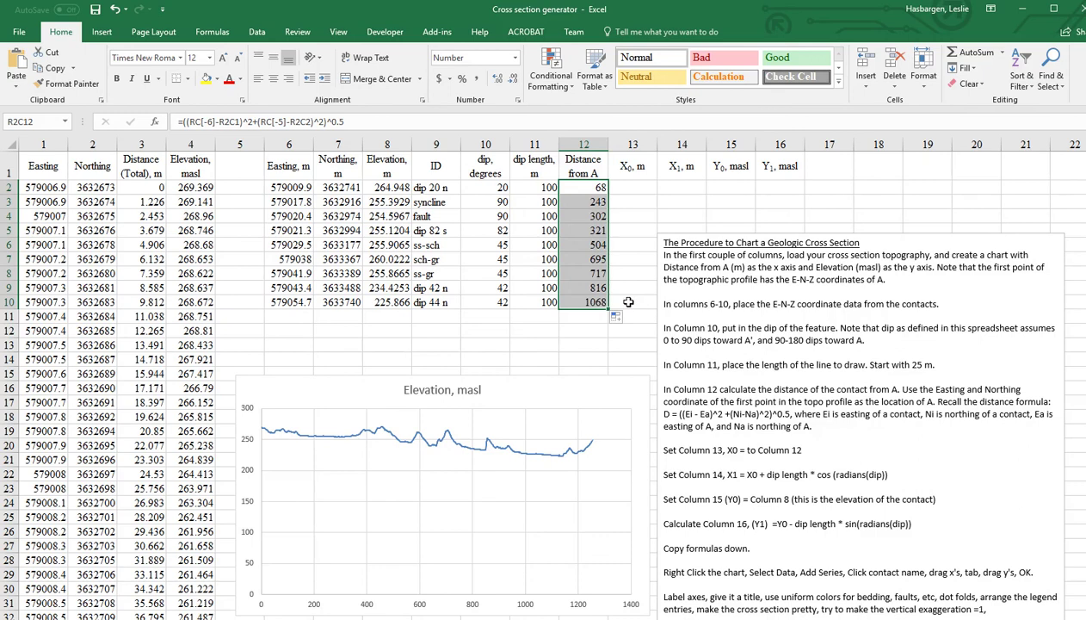
pyautogui.doubleClick(594, 303)
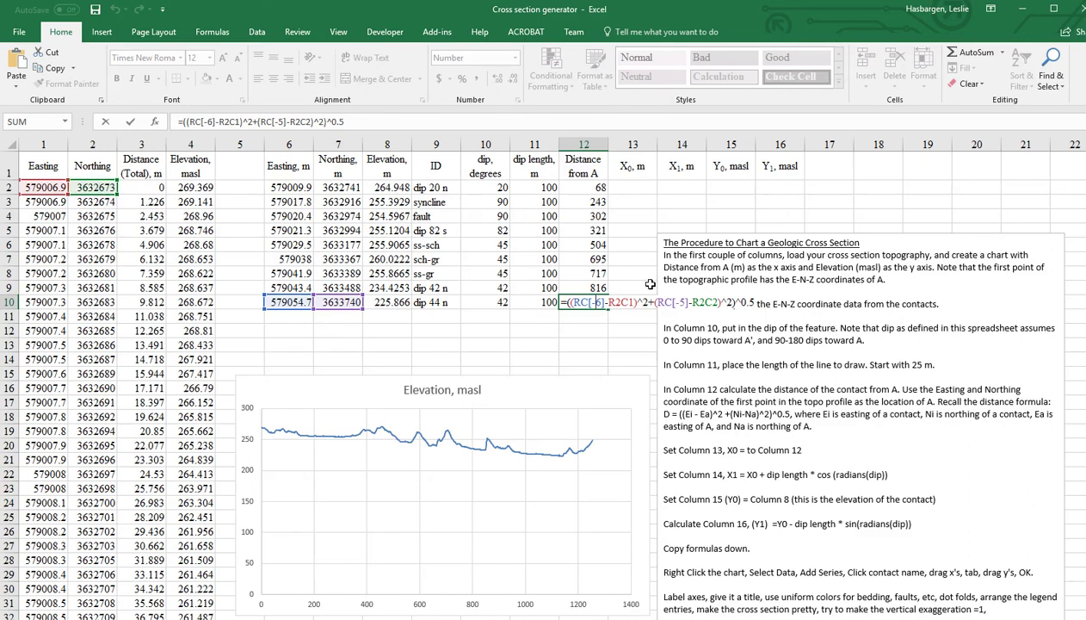
pyautogui.press('Return')
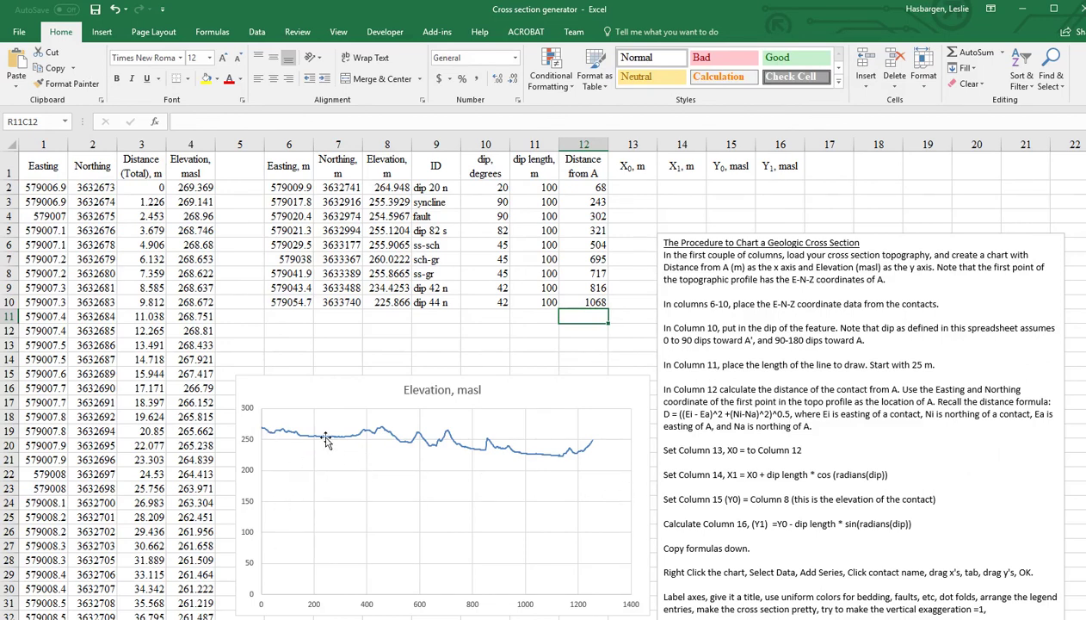
# Set M2 to =L2 and copy it down so X0 matches each contact's distance.
pyautogui.click(623, 187)
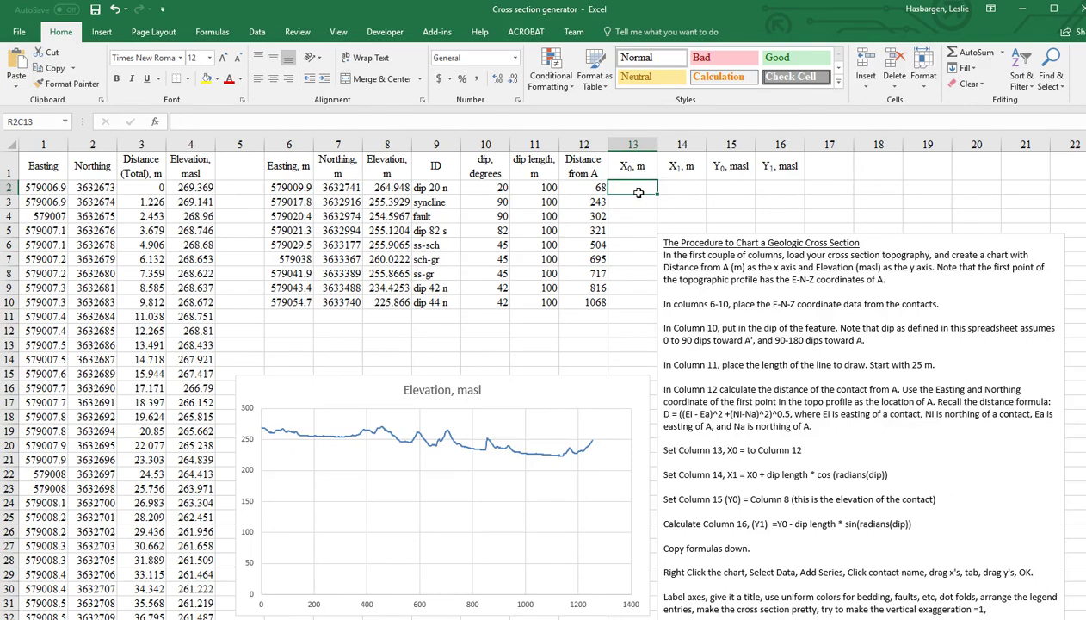
pyautogui.write('=')
pyautogui.press('Left')
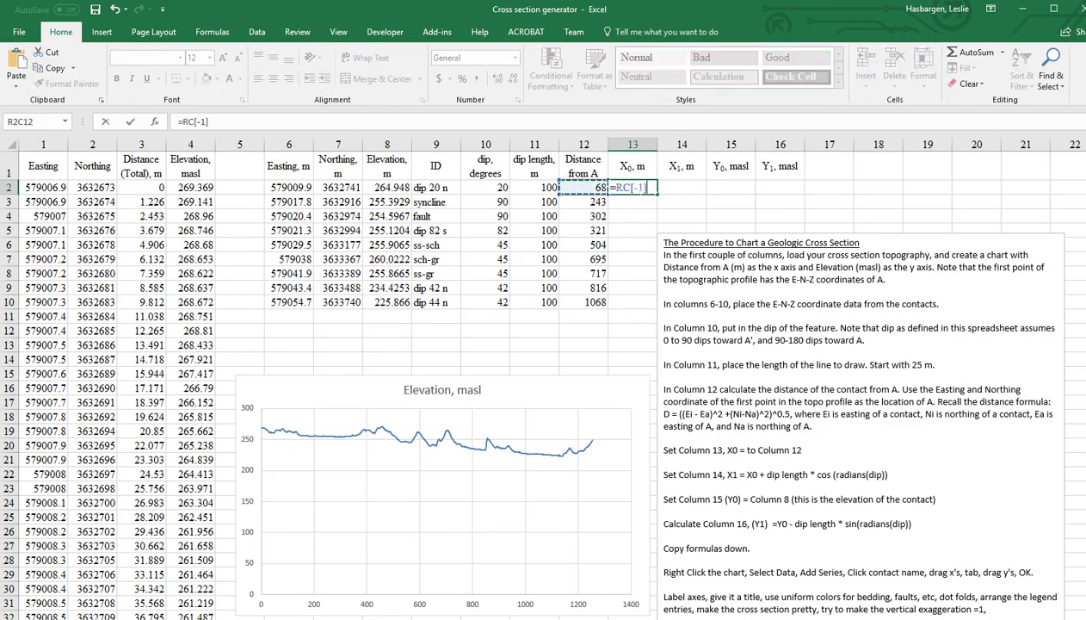
pyautogui.press('Return')
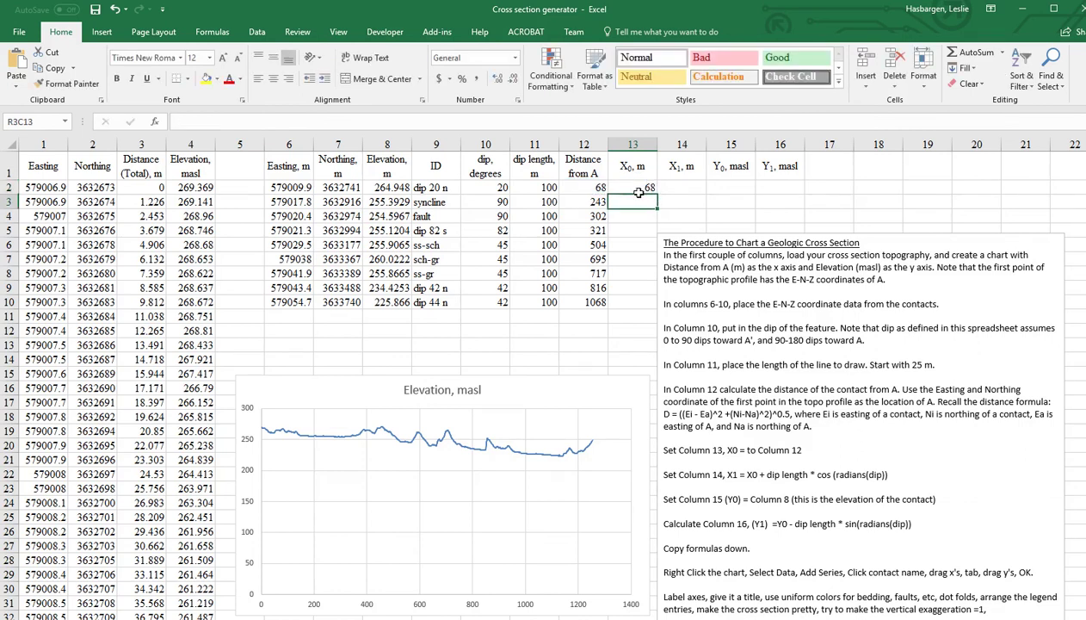
pyautogui.click(637, 191)
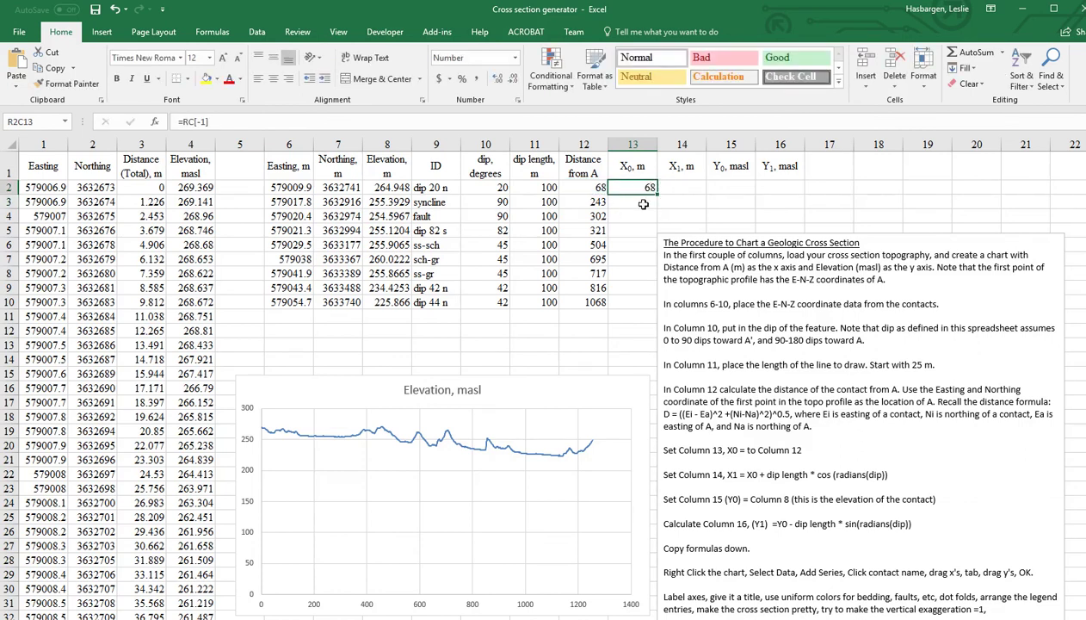
pyautogui.doubleClick(659, 196)
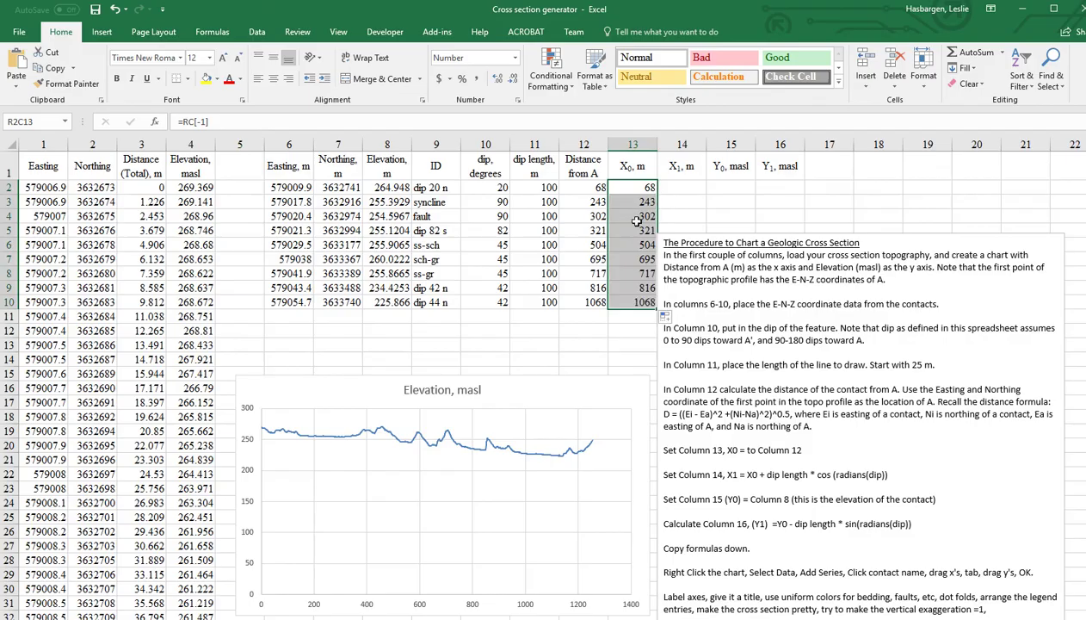